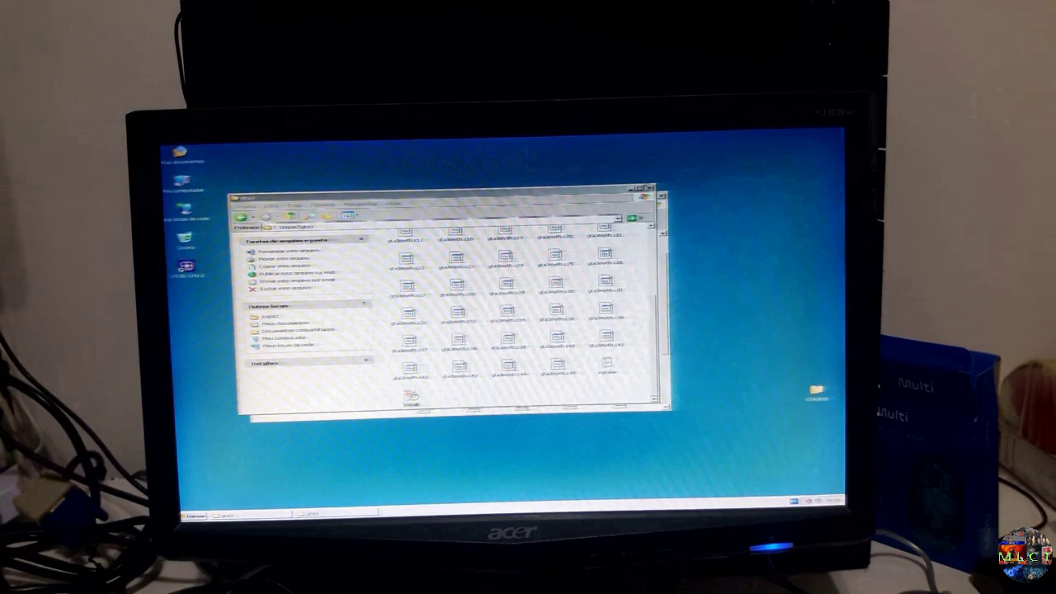
Close the open folder window and browse from the computer's C: drive to the C:\jogos2\gta3 folder.
left_click(650, 191)
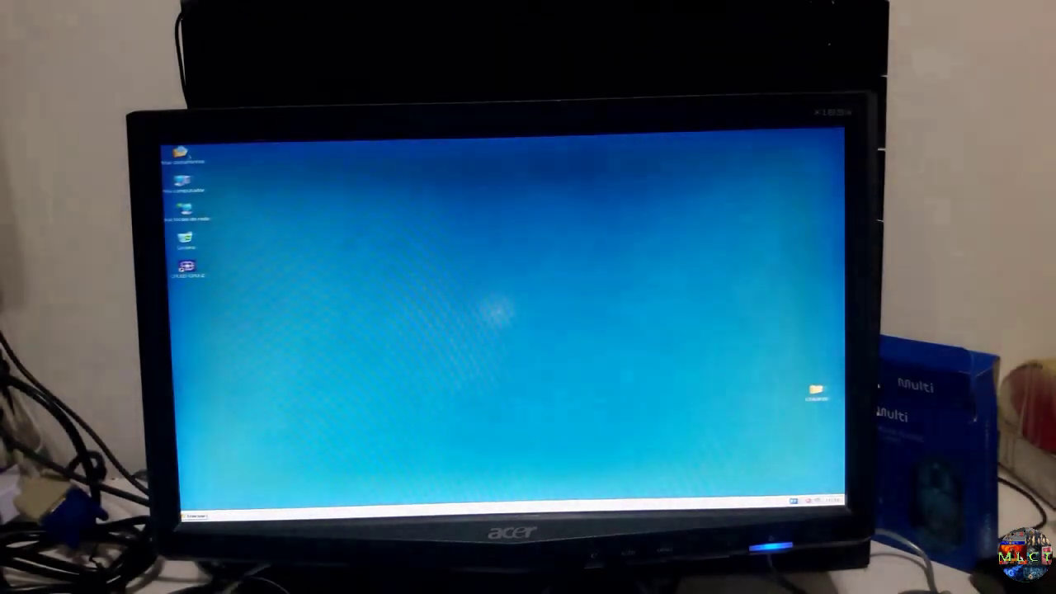
double_click(186, 181)
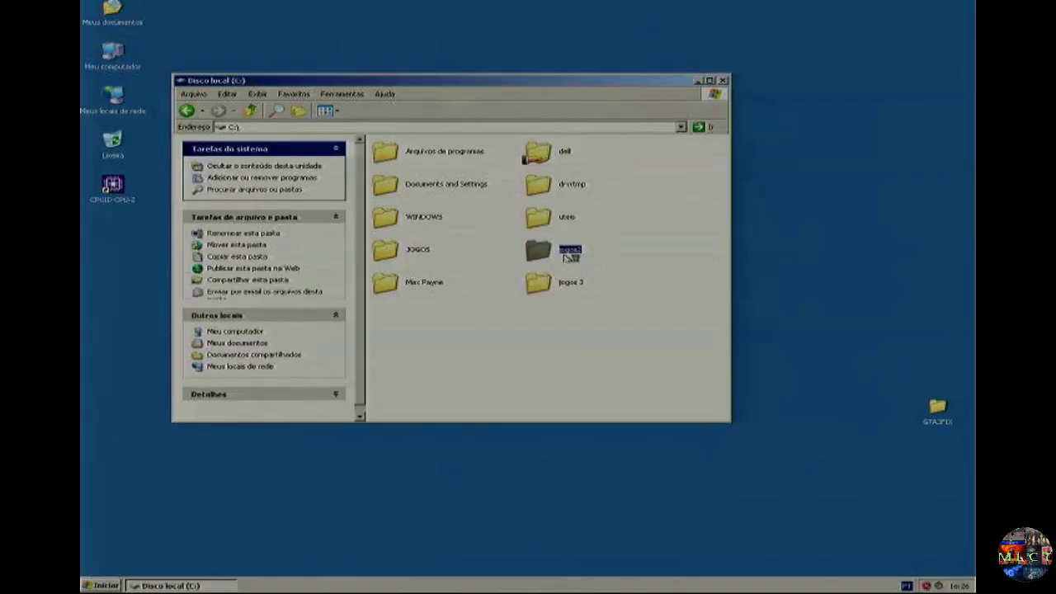
double_click(422, 270)
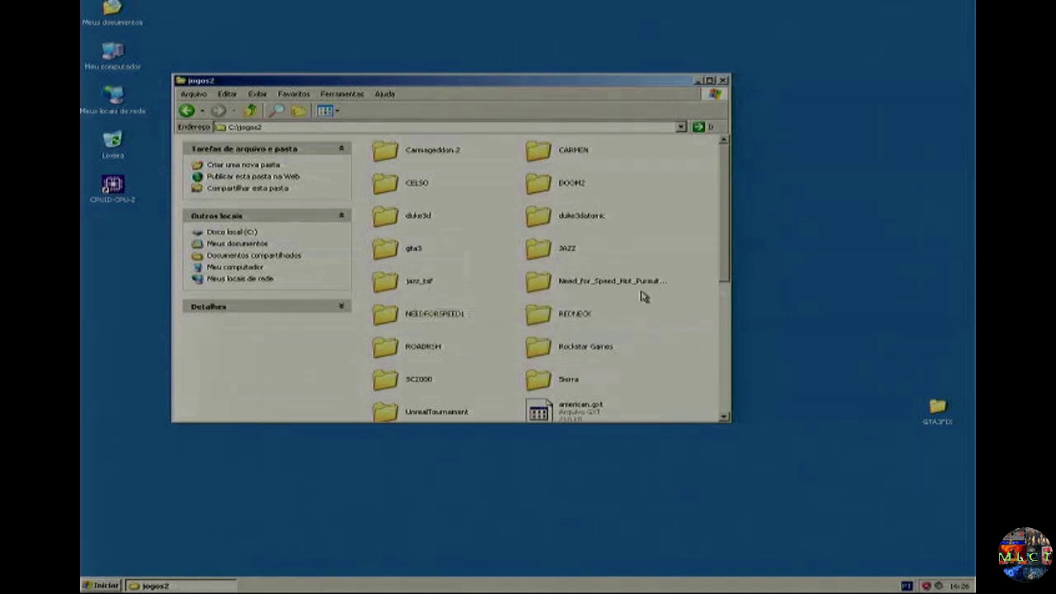
scroll(462, 273, "down", 8)
scroll(546, 282, "up", 8)
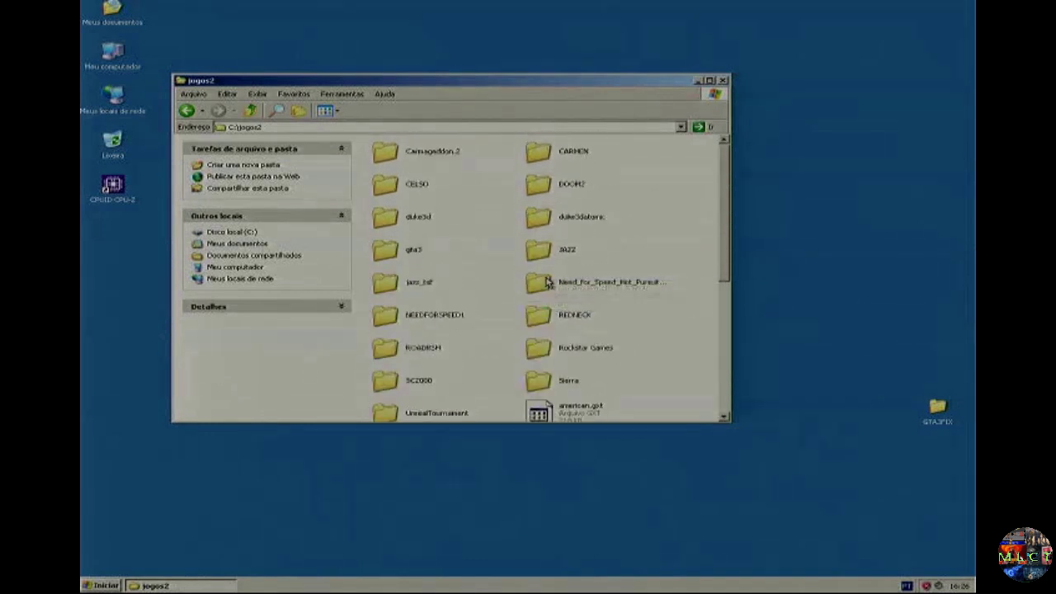
double_click(412, 250)
scroll(568, 259, "down", 5)
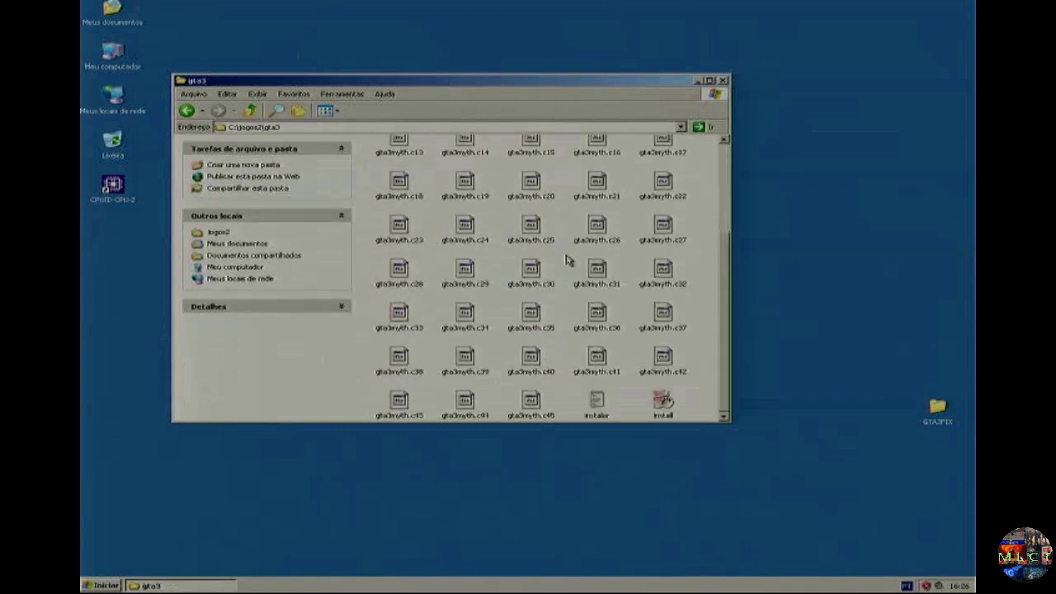
Run the install program, install Grand Theft Auto 3 to C:\JOGOS2\GTA3\GTA3FIX, and exit the installer.
left_click(661, 402)
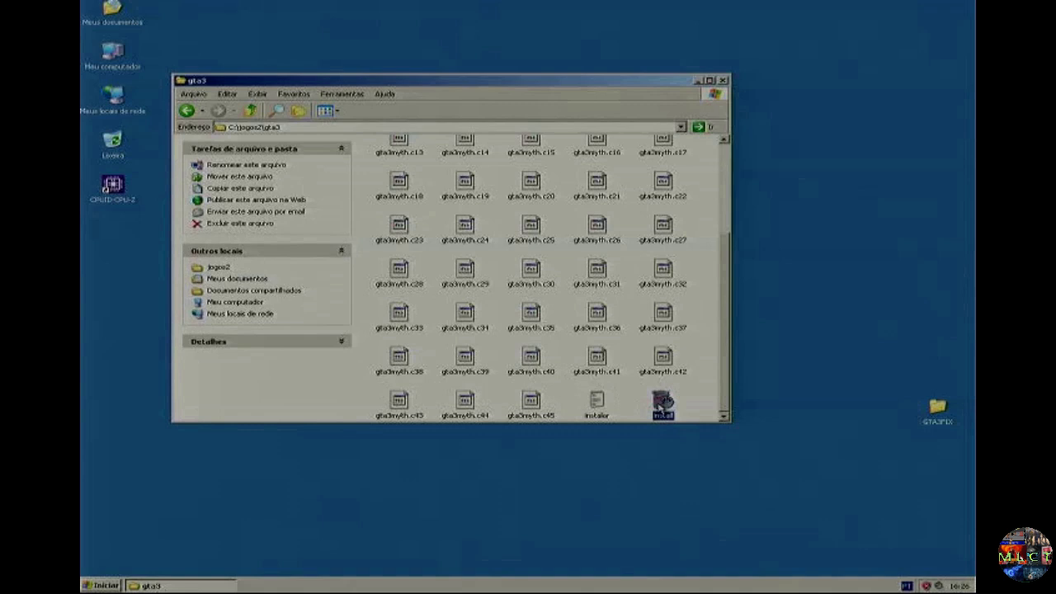
double_click(662, 402)
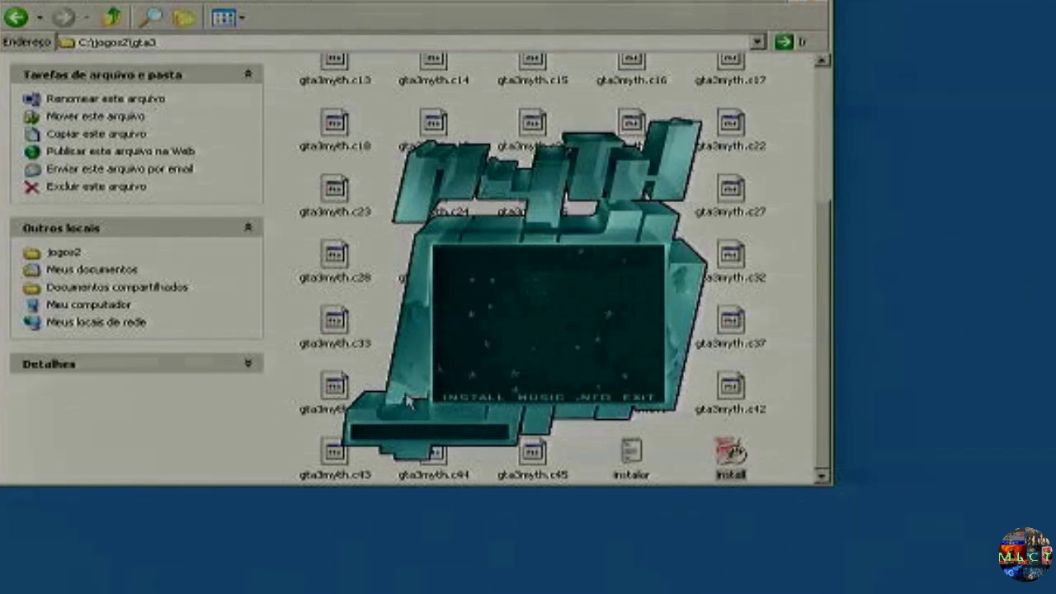
left_click(471, 397)
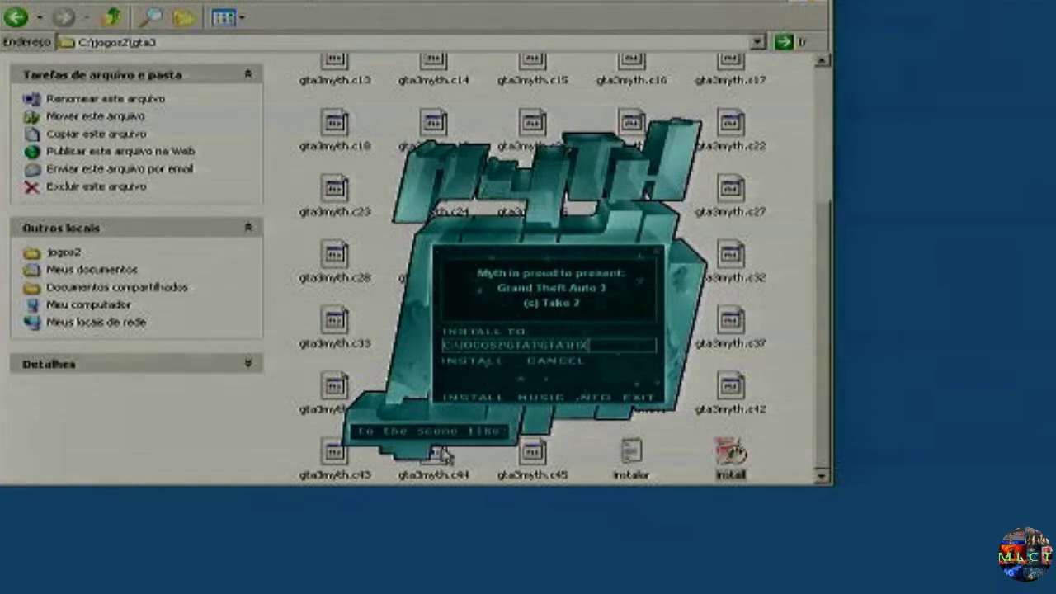
left_click_drag(1051, 454, 920, 359)
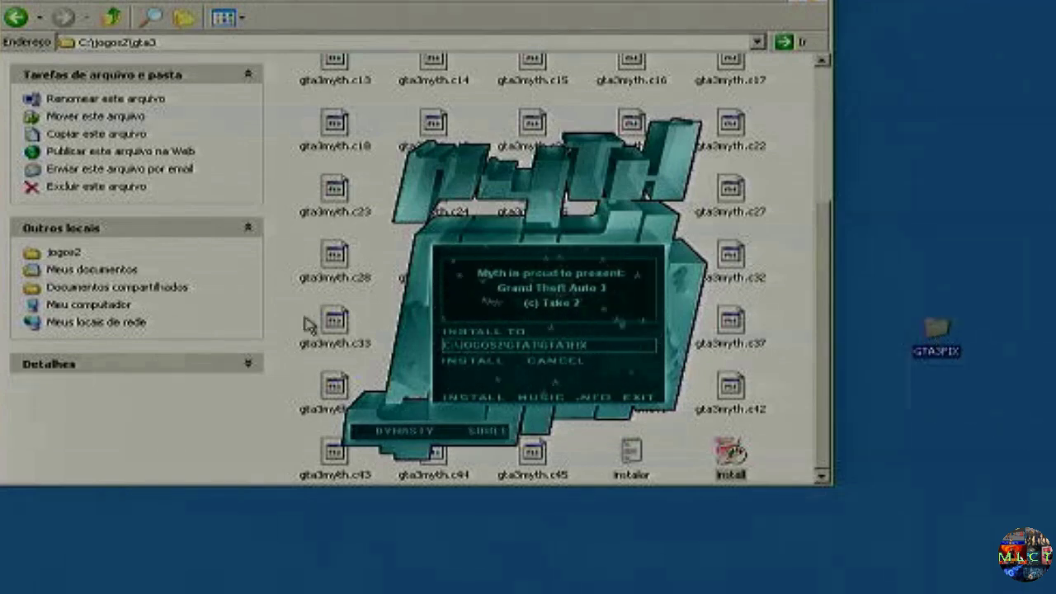
left_click(464, 366)
left_click(464, 366)
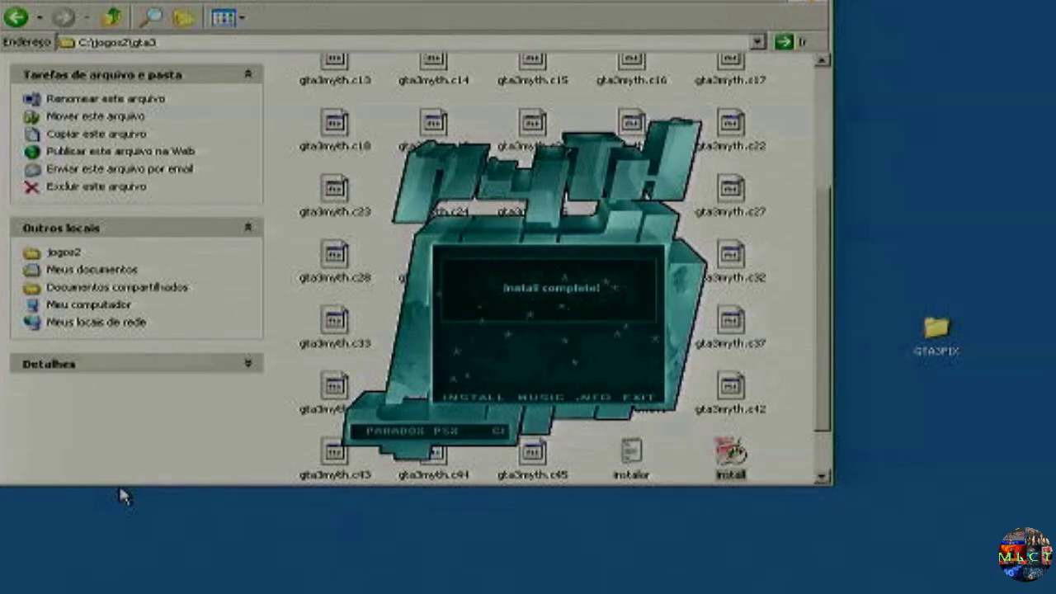
left_click(636, 398)
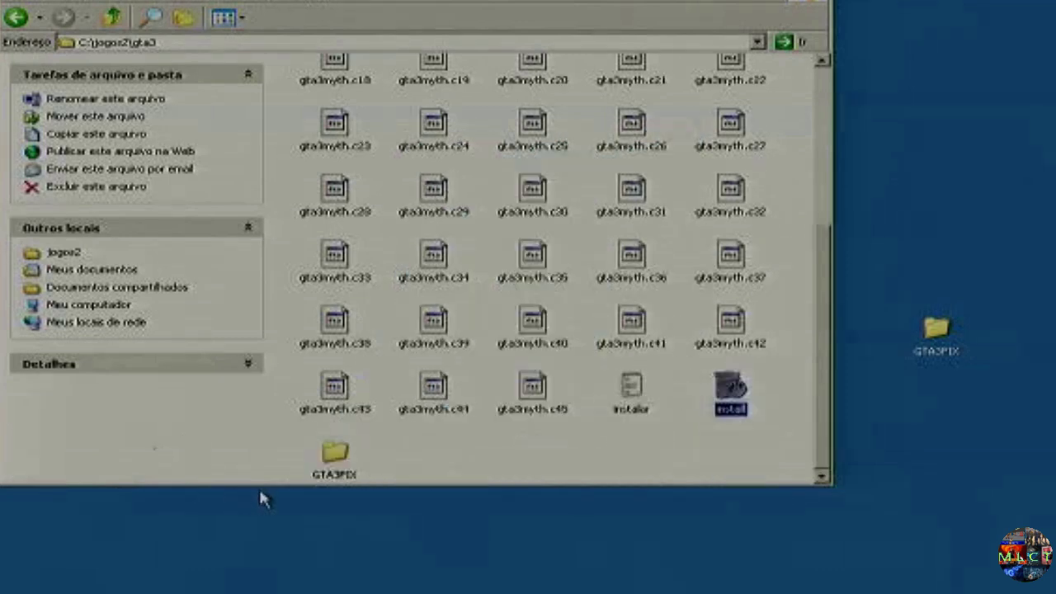
Open the installed GTA3FIX folder inside gta3 and look through its files.
left_click(334, 455)
double_click(334, 455)
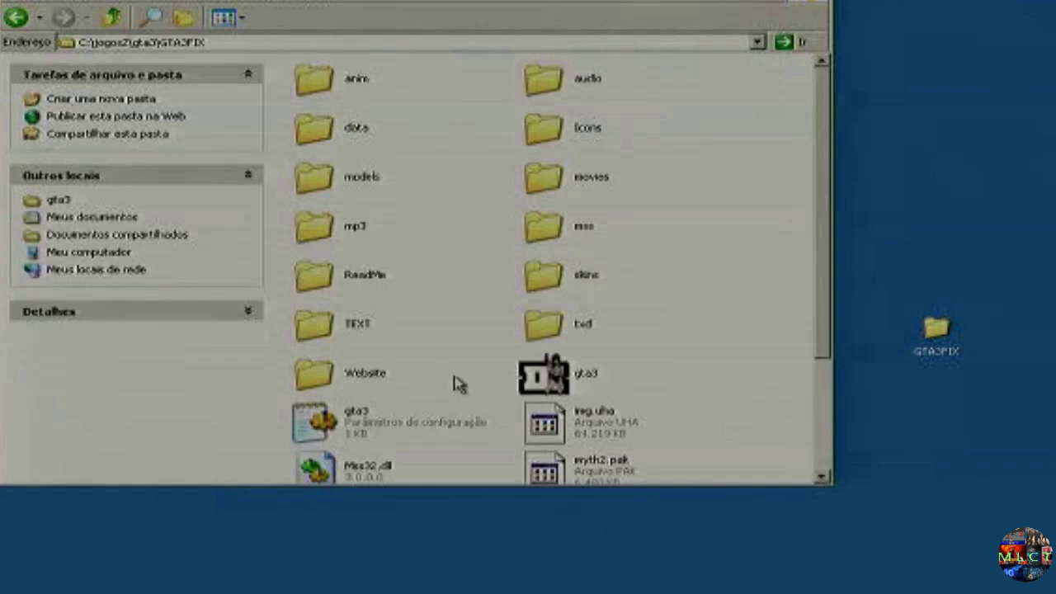
scroll(594, 355, "down", 3)
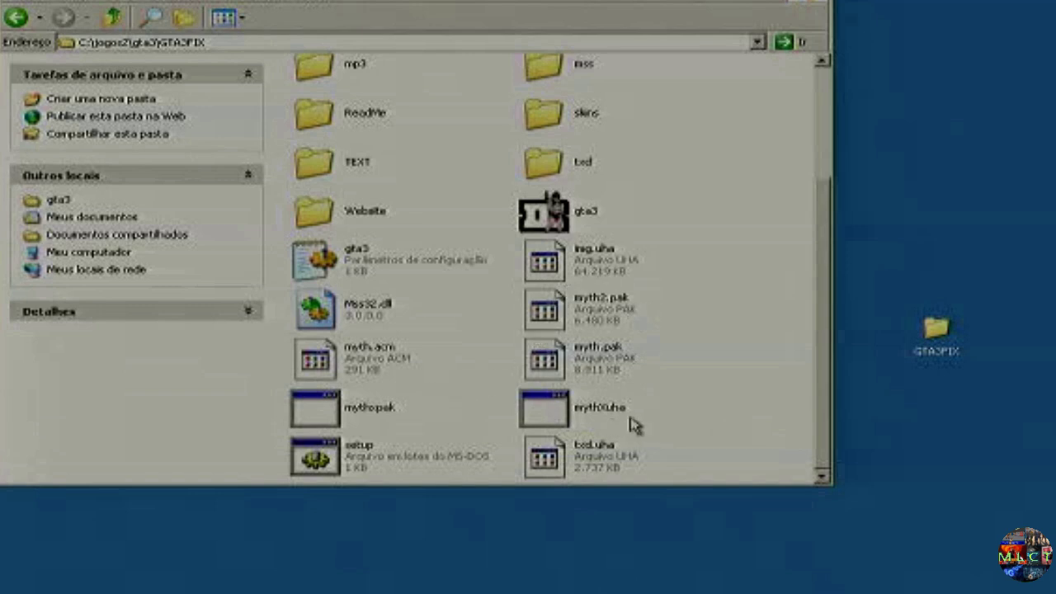
Go back to the gta3 folder, read the instalar text file, and close it.
left_click(111, 19)
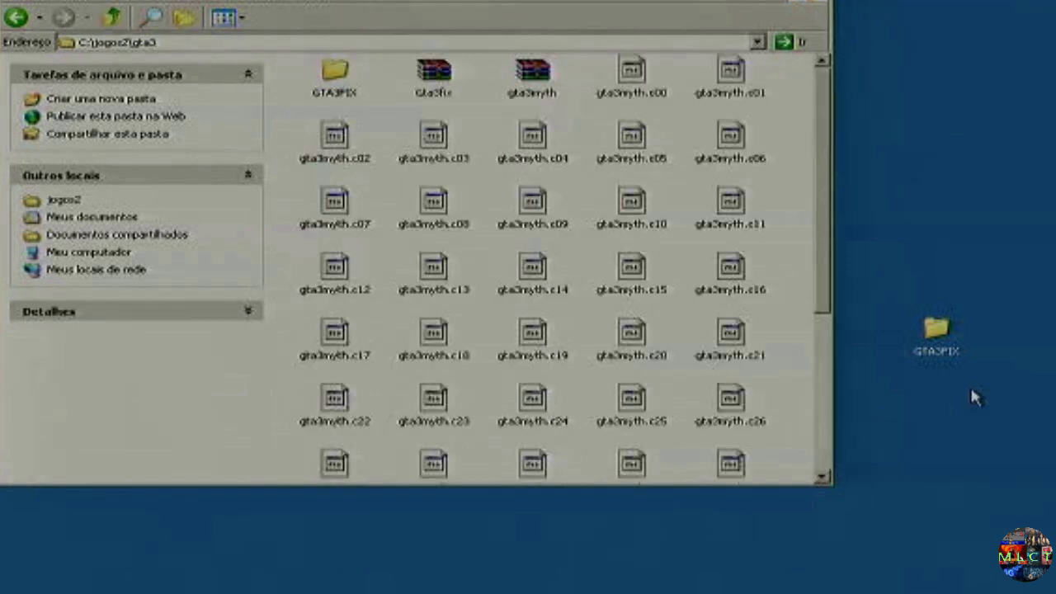
left_click(822, 316)
double_click(730, 389)
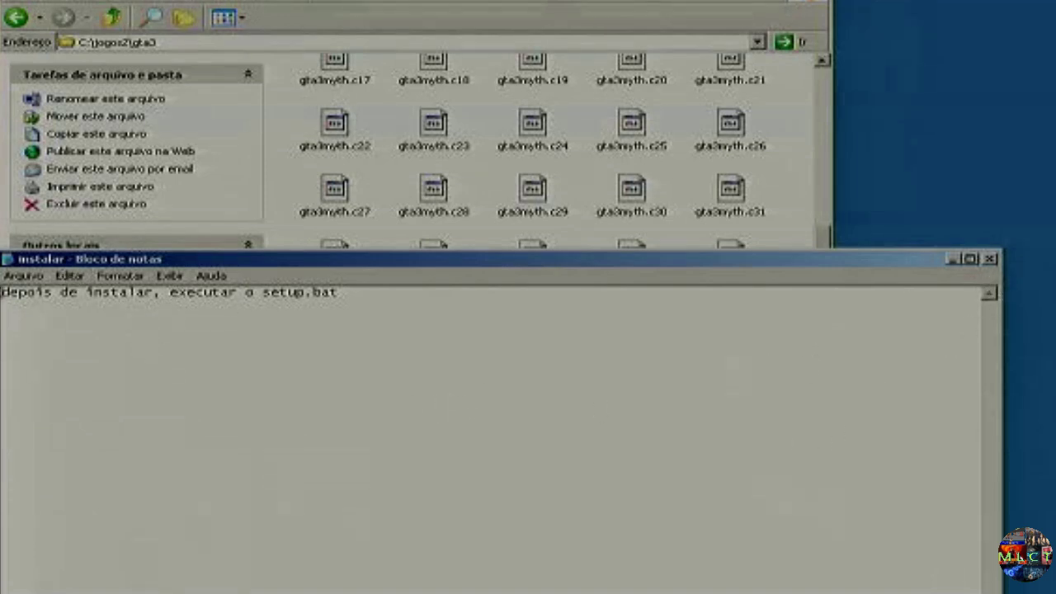
left_click(990, 259)
Run the setup batch file in the GTA3FIX folder inside gta3.
scroll(462, 377, "up", 5)
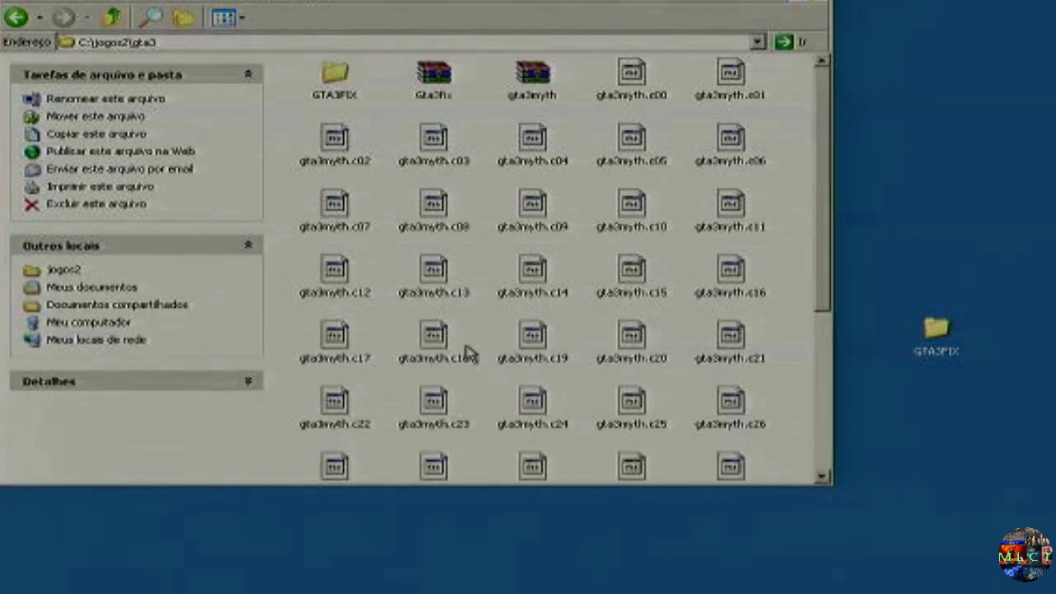
double_click(344, 86)
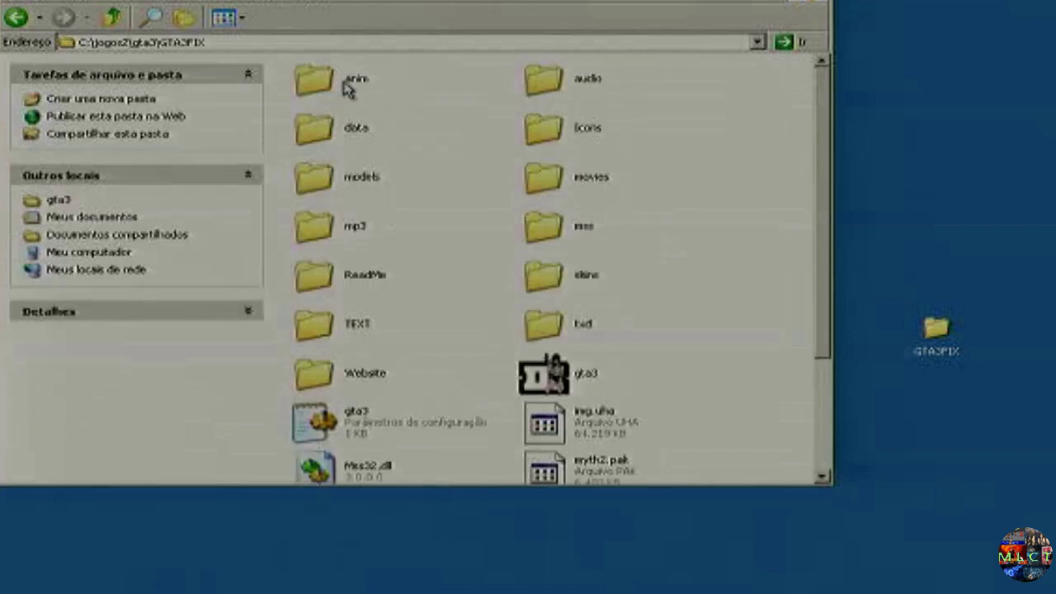
scroll(515, 285, "down", 3)
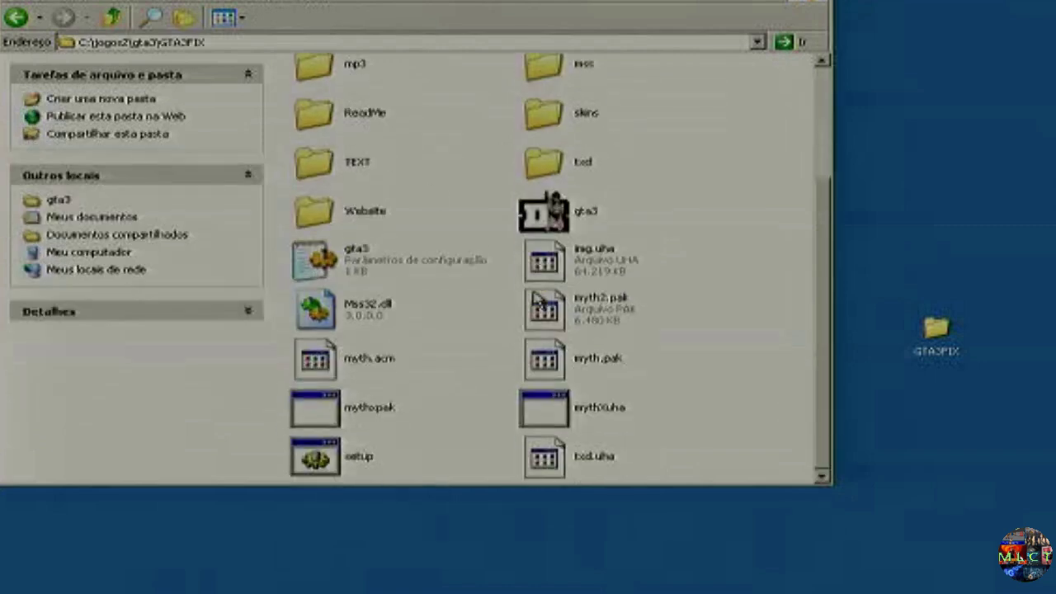
left_click(345, 461)
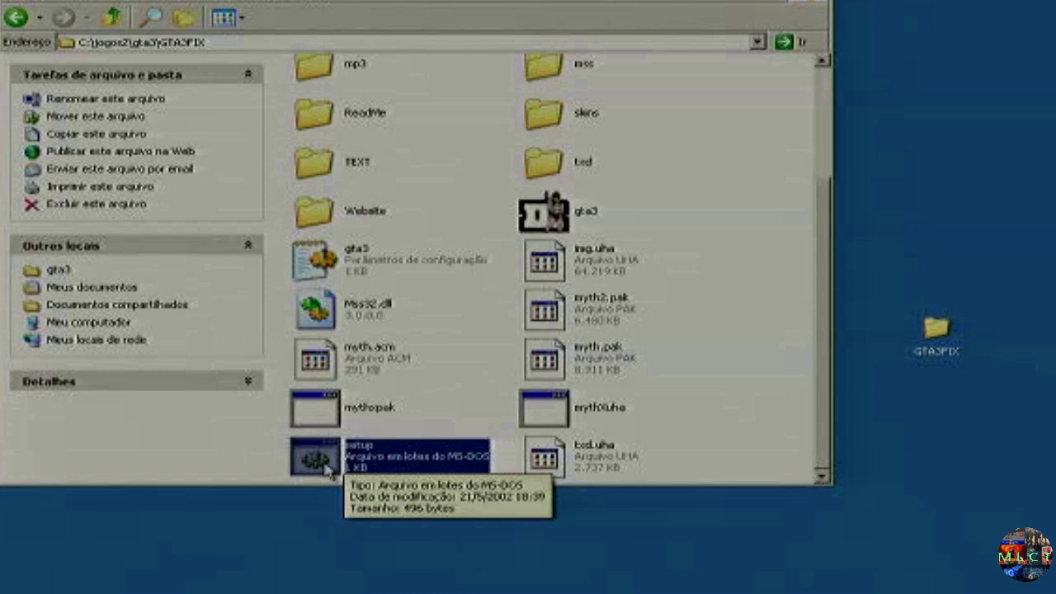
double_click(324, 466)
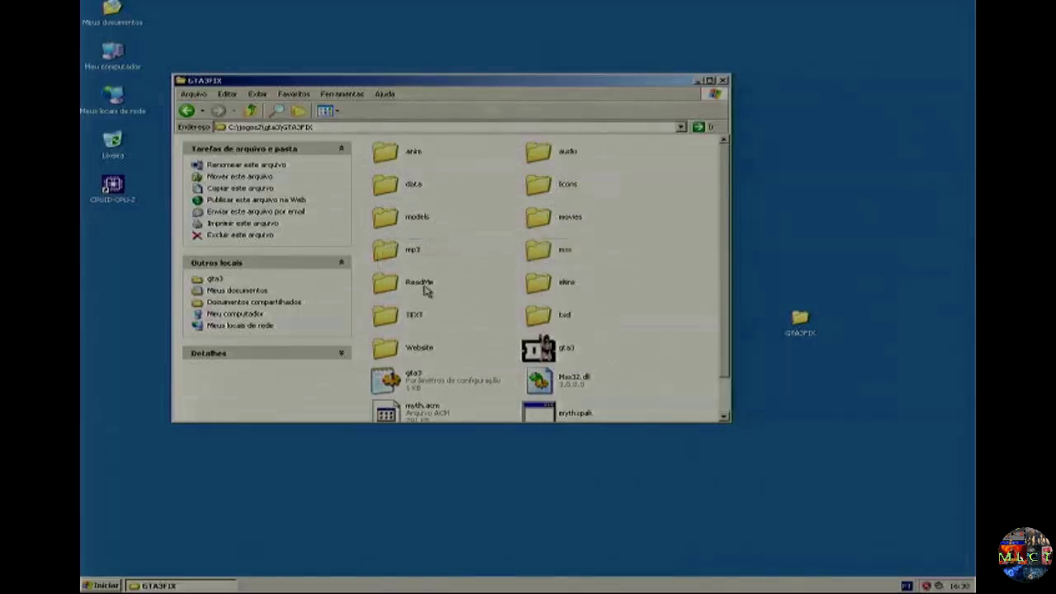
Open the TEXT folder in GTA3FIX and examine the game's language files.
double_click(385, 314)
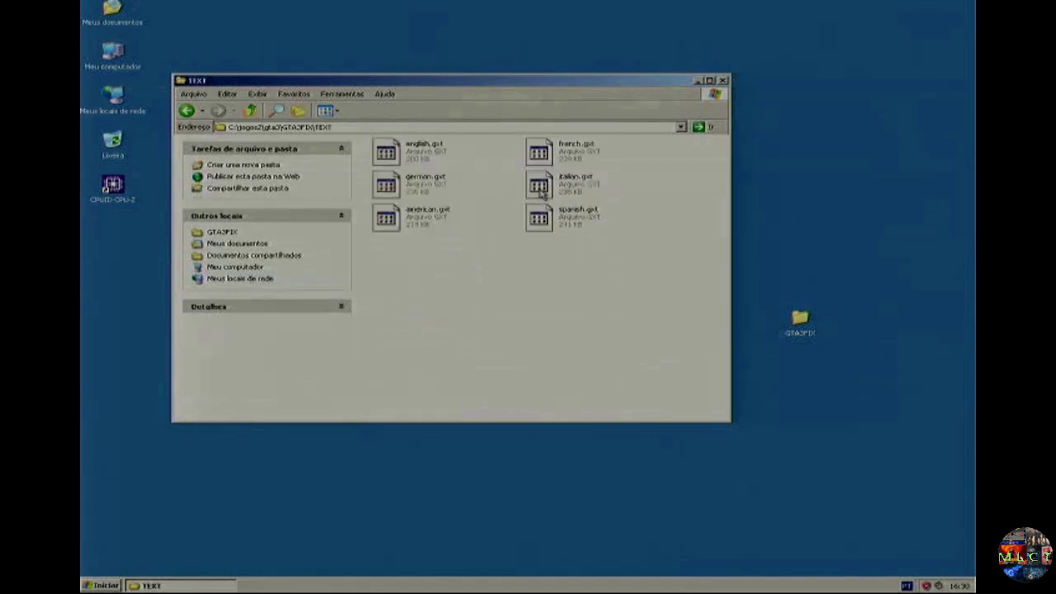
left_click_drag(502, 89, 551, 87)
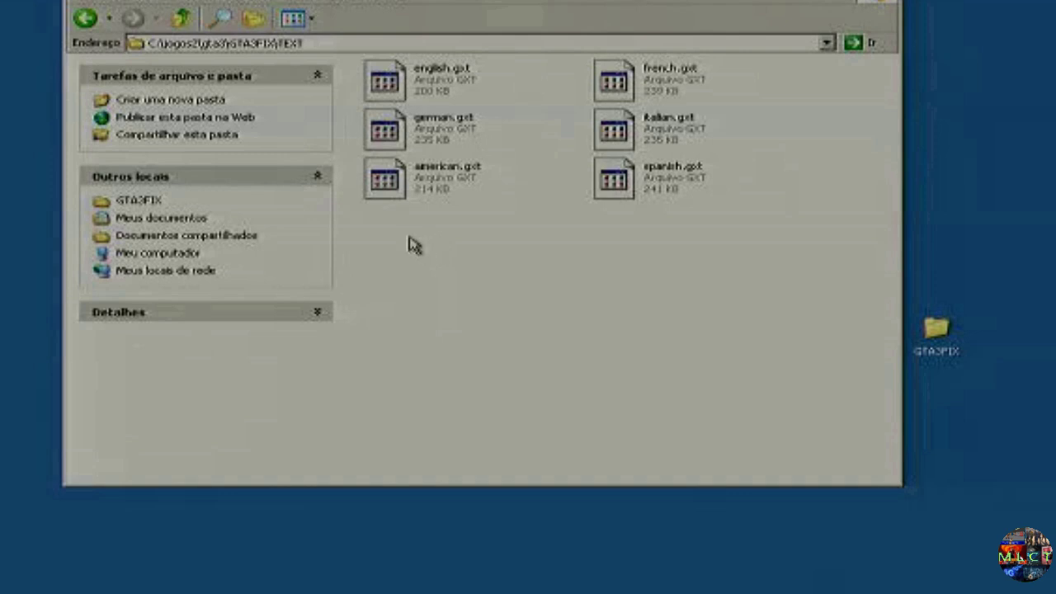
Return to the GTA3FIX folder and launch the gta3 game.
left_click(180, 26)
scroll(825, 309, "down", 2)
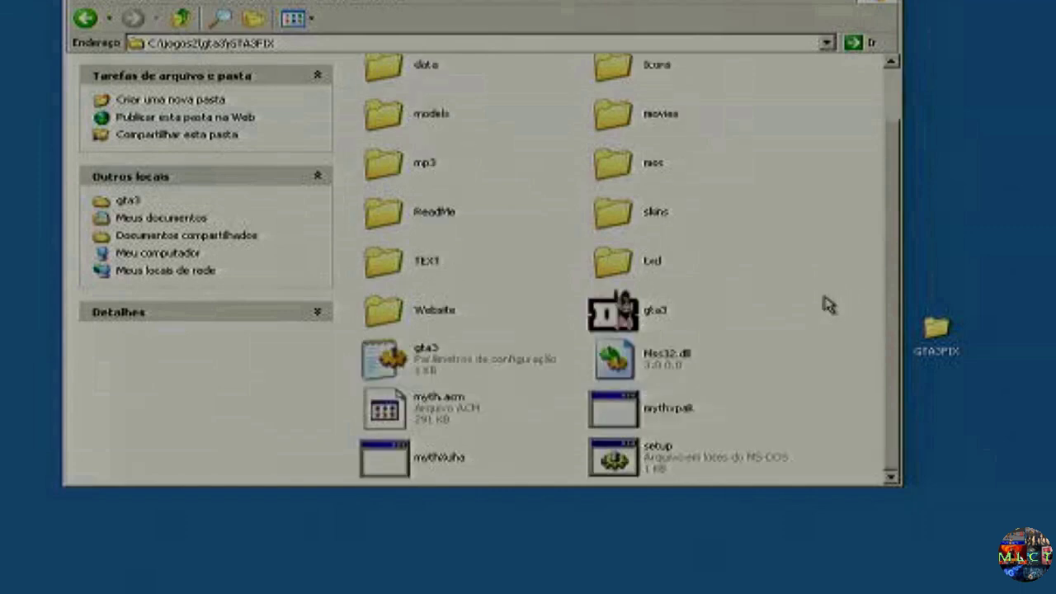
double_click(614, 312)
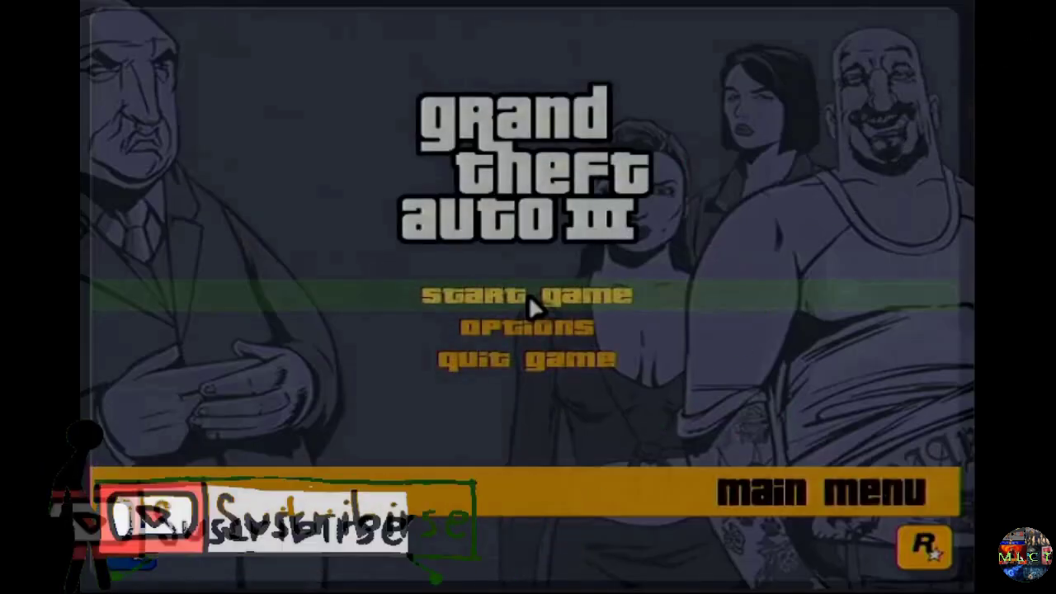
Check the available languages in the game's language setup and return to the main menu.
left_click(571, 330)
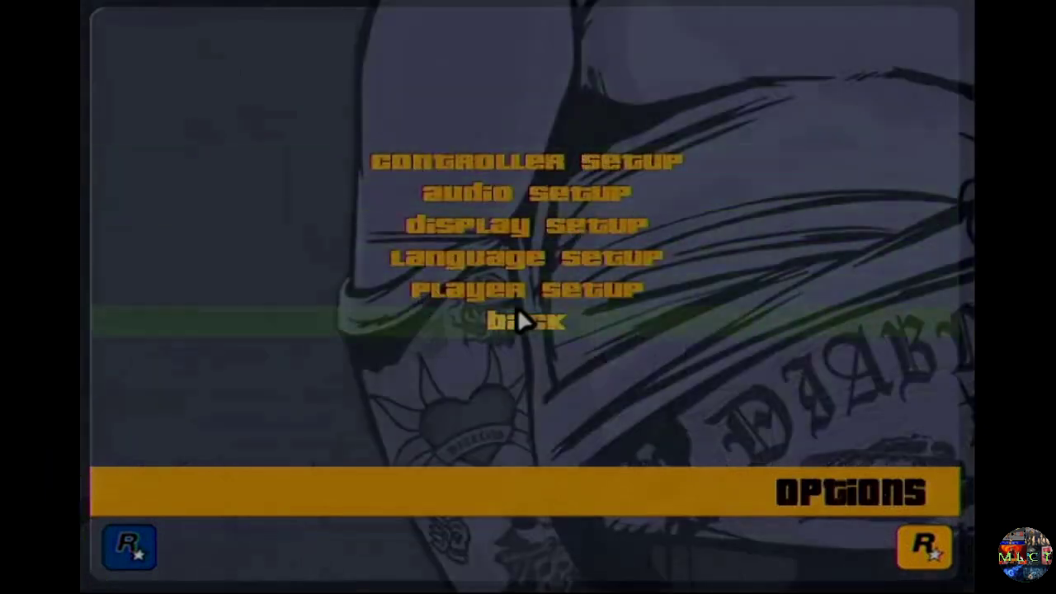
left_click(607, 259)
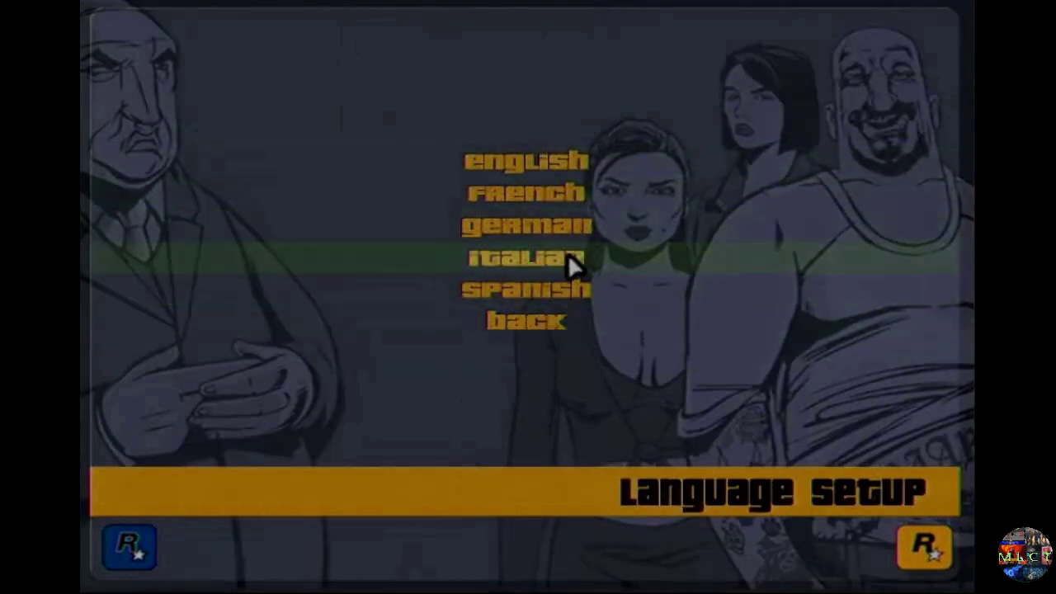
left_click(514, 321)
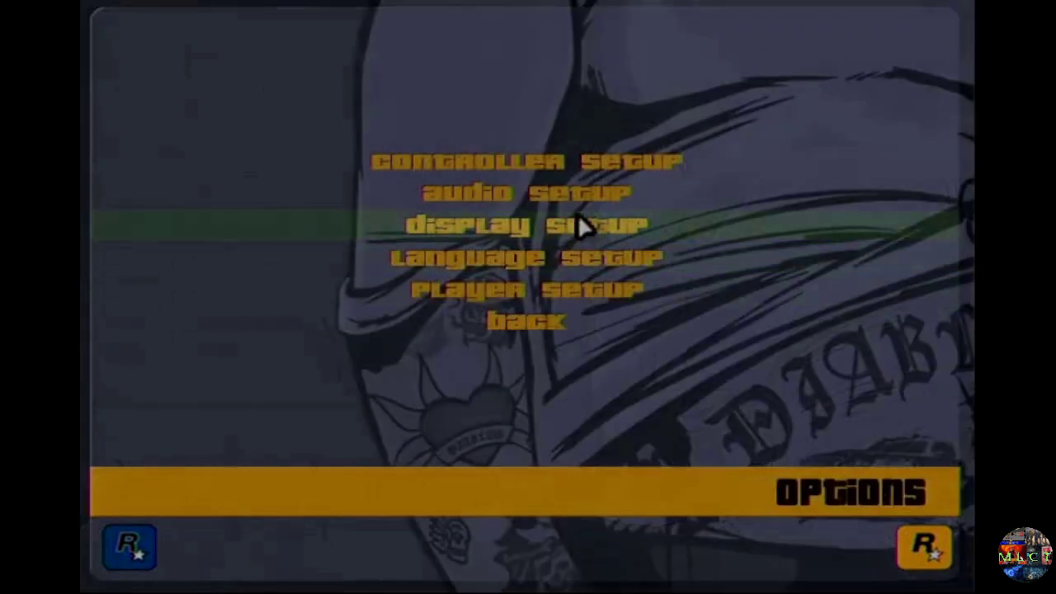
left_click(531, 322)
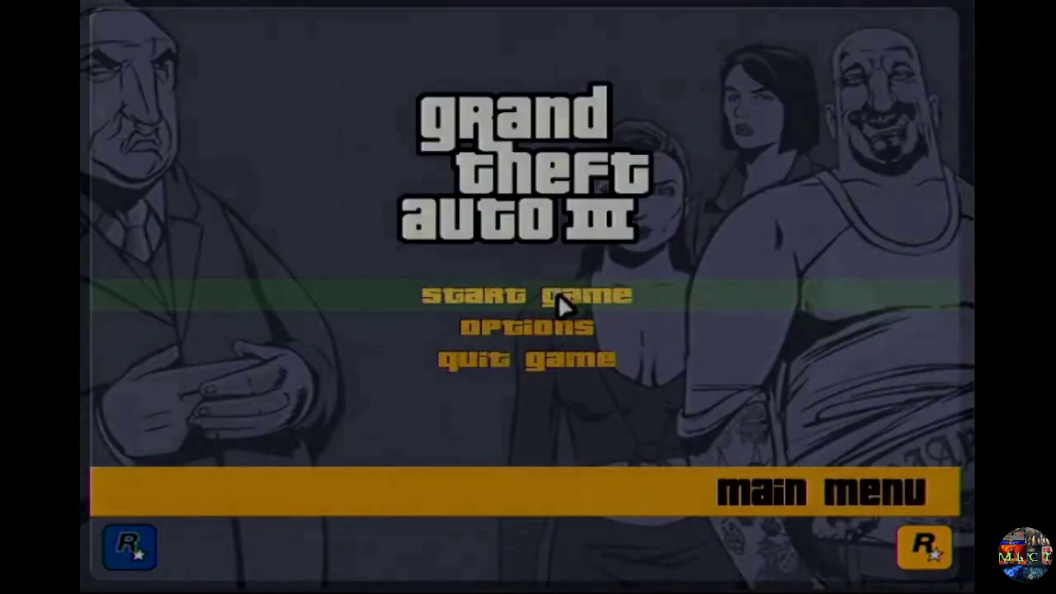
Start a new game in Grand Theft Auto III.
left_click(557, 295)
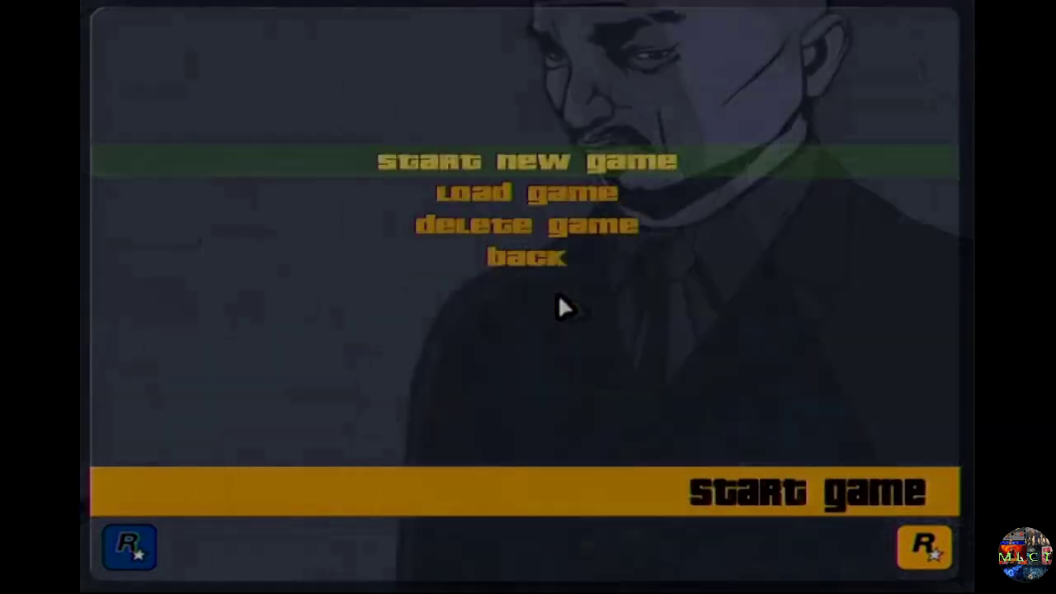
left_click(617, 163)
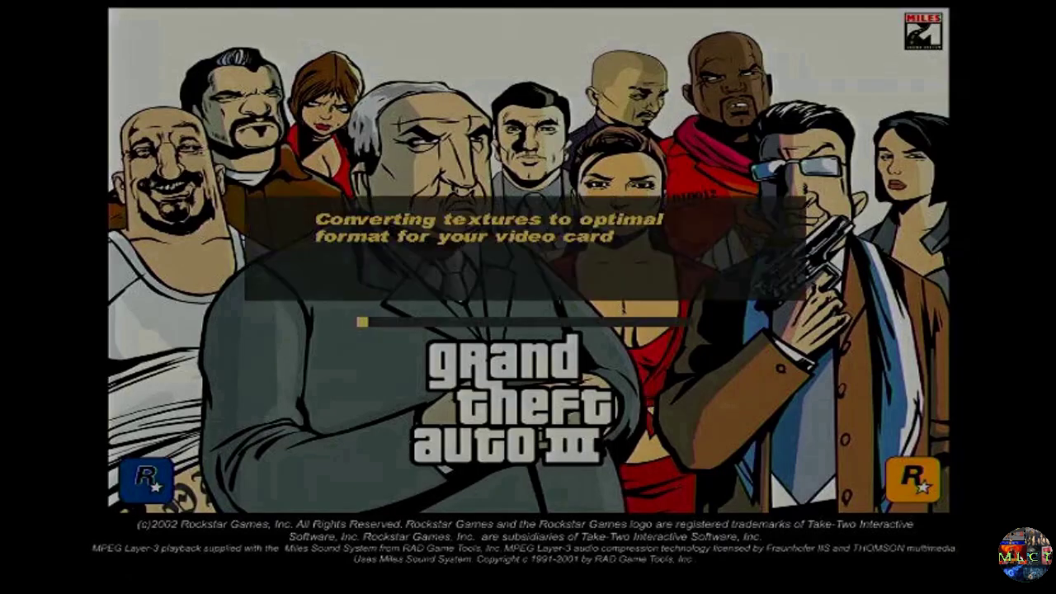